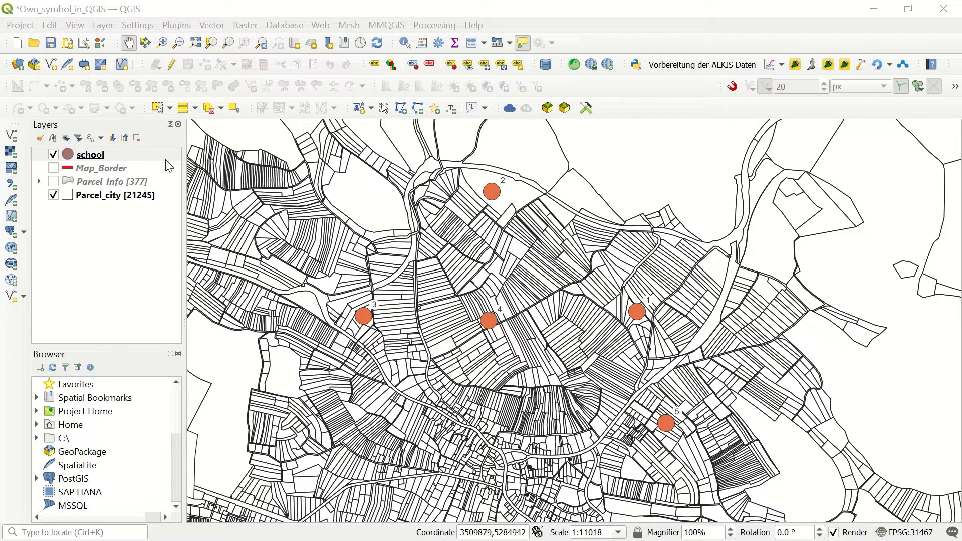
- Open the school layer's symbology, select its Simple Marker layer and list the symbol layer types
click(70, 159)
double_click(70, 158)
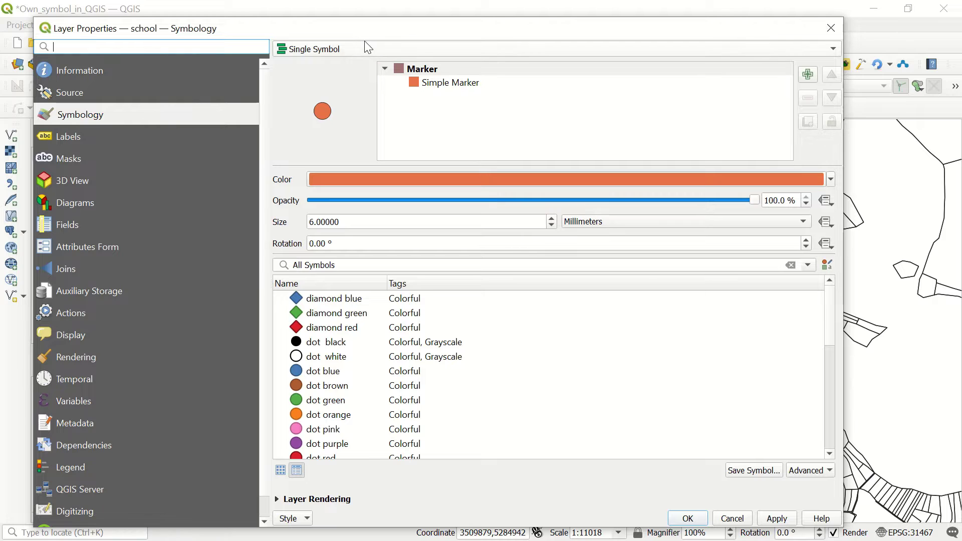
click(429, 83)
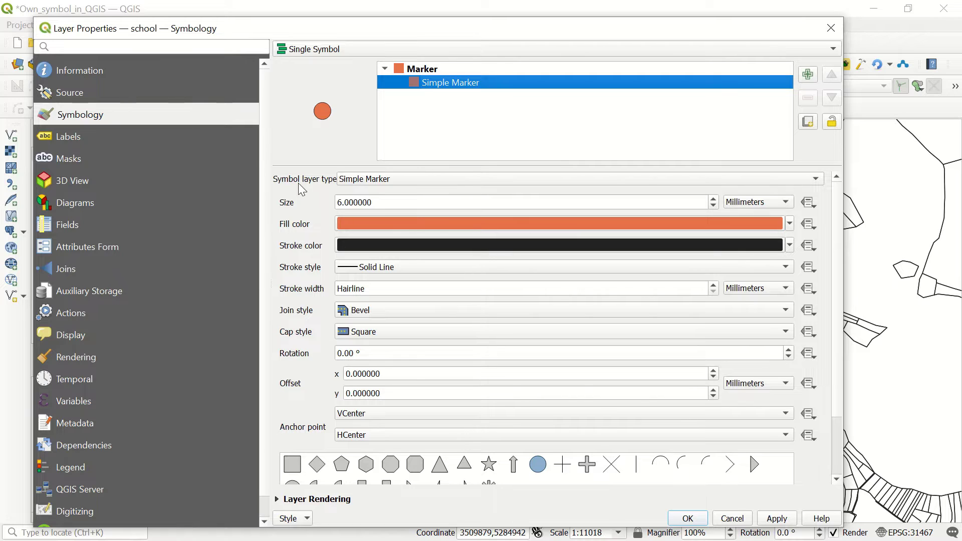
click(420, 179)
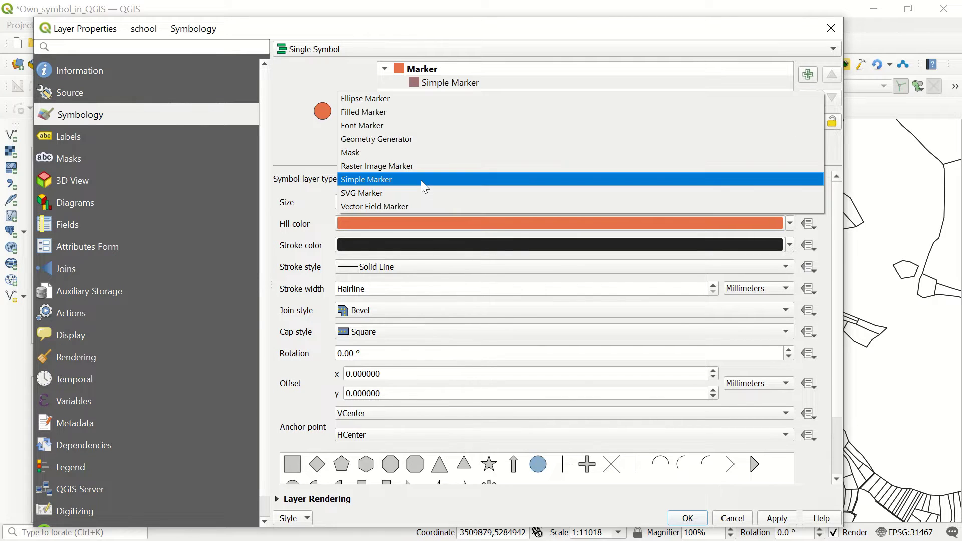
- Change the school symbol layer type to SVG Marker and scroll down to the SVG browser
click(393, 194)
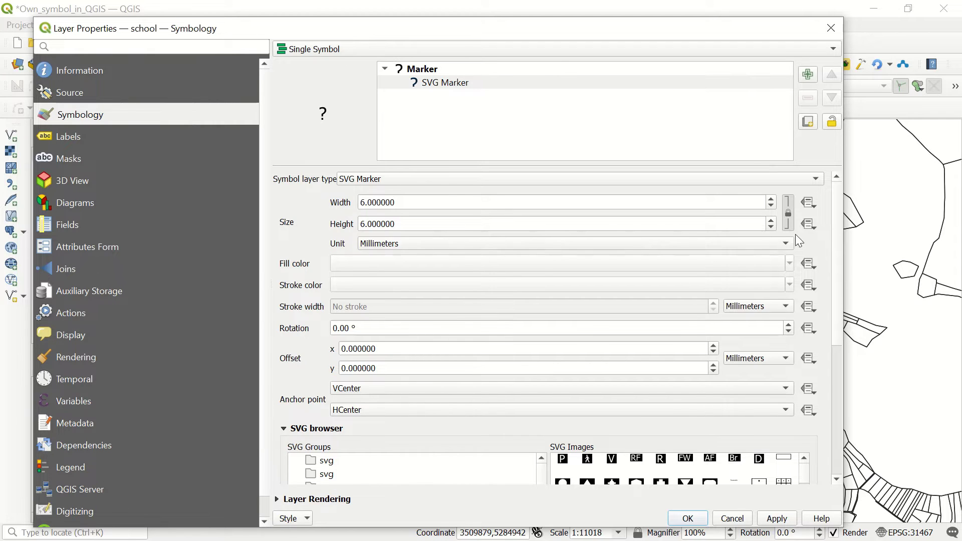
drag(838, 276, 835, 350)
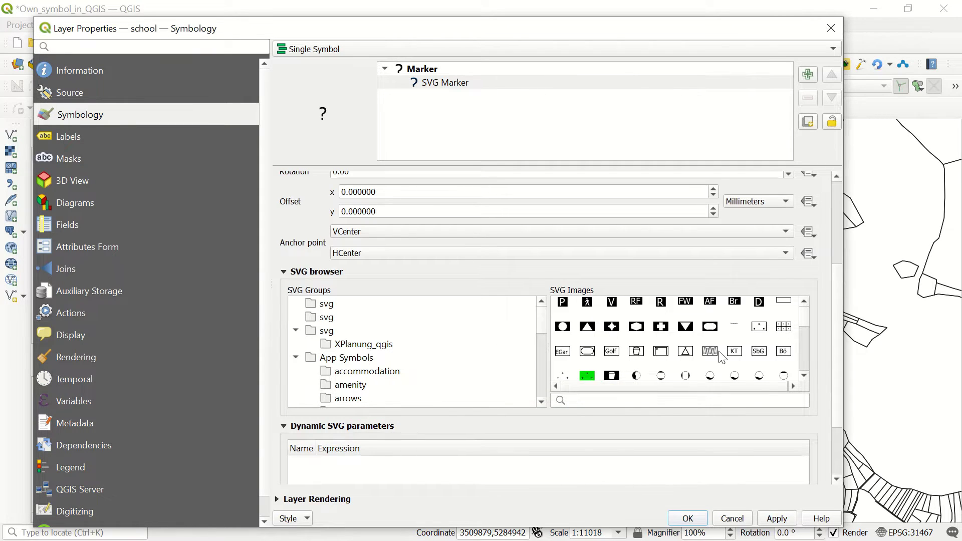
- In the arrows SVG group, try the four-point star, then settle on the NorthArrow_07.svg crosshair
click(366, 375)
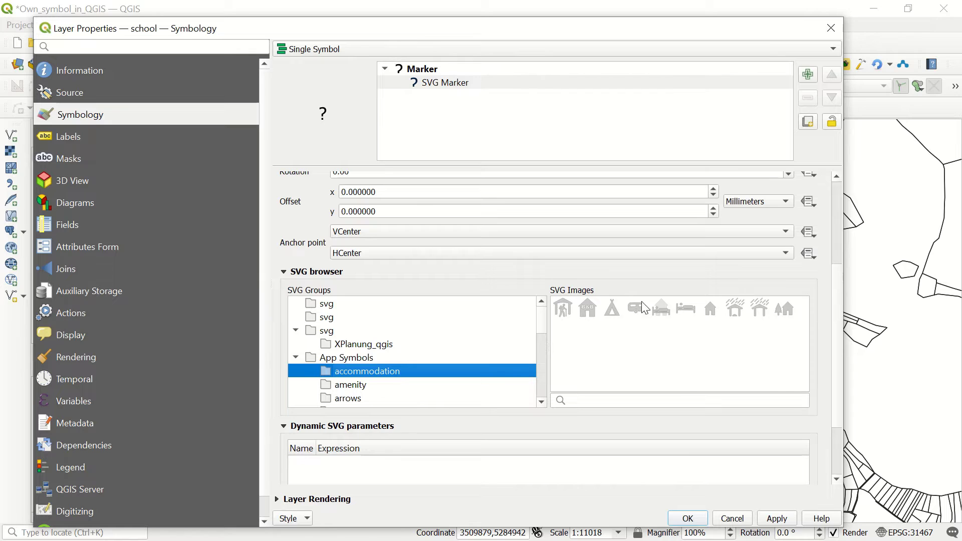
scroll(383, 371, down, 1)
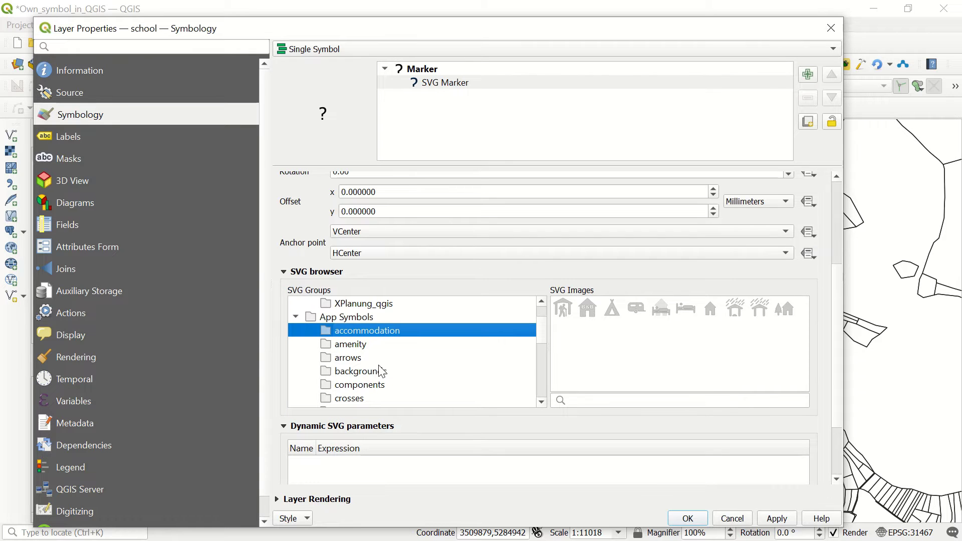
click(350, 358)
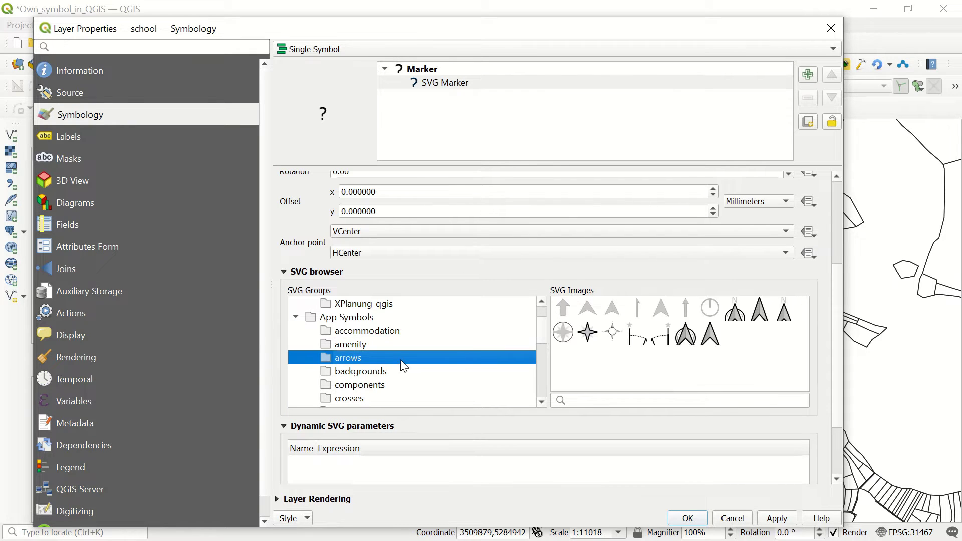
click(587, 333)
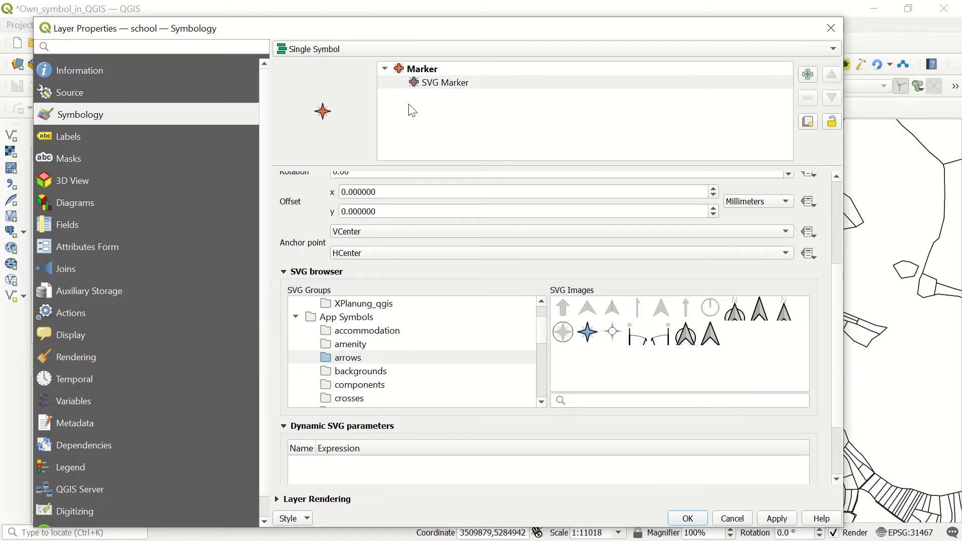
scroll(838, 293, down, 1)
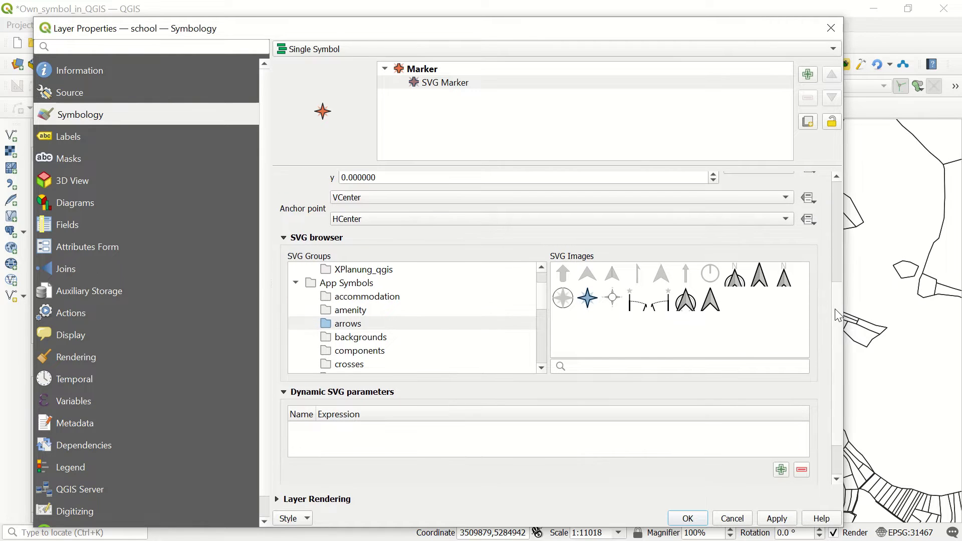
mouse_move(542, 300)
mouse_down()
mouse_move(542, 349)
mouse_move(540, 293)
mouse_move(545, 326)
mouse_up()
scroll(840, 301, down, 2)
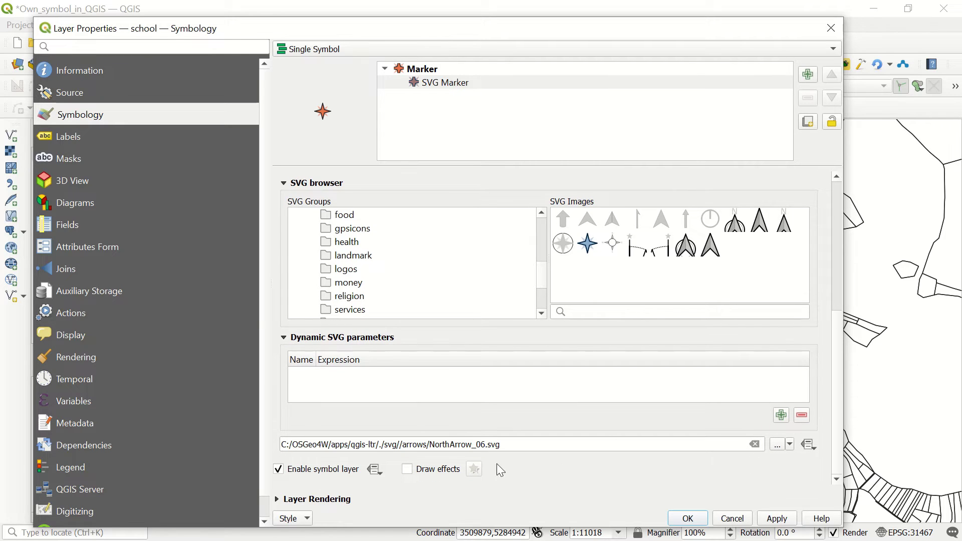
click(614, 245)
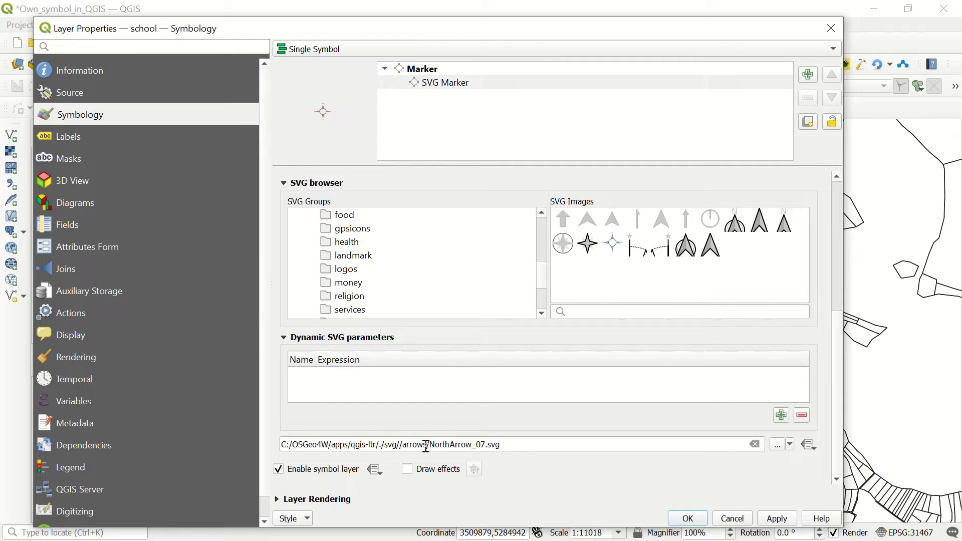
- Load amenity=police.svg from the svg\emergency folder as the school marker image
click(776, 446)
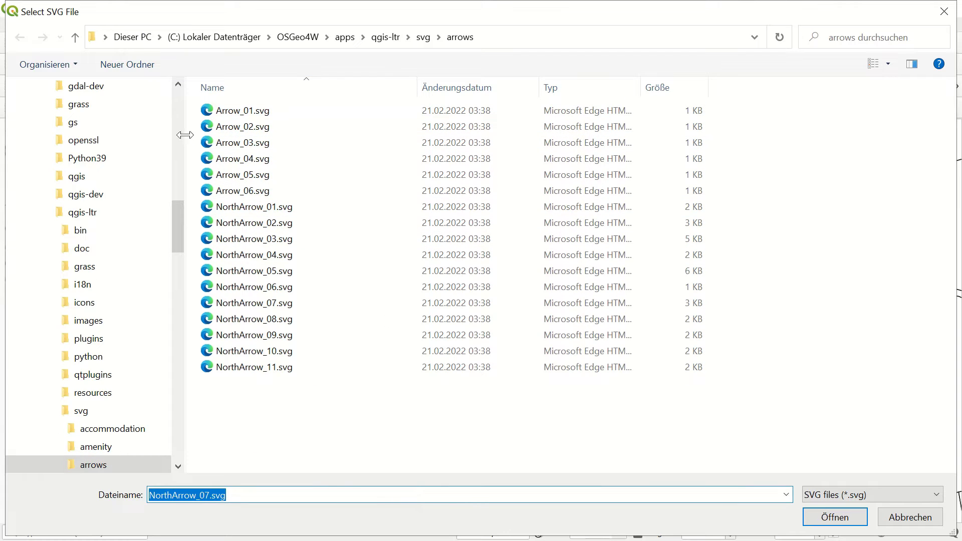
drag(185, 137, 83, 138)
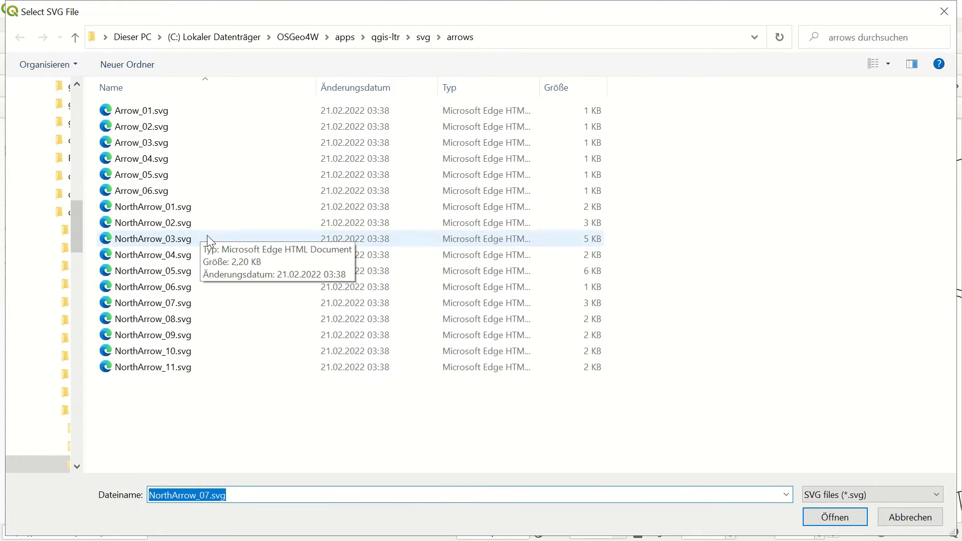
click(424, 37)
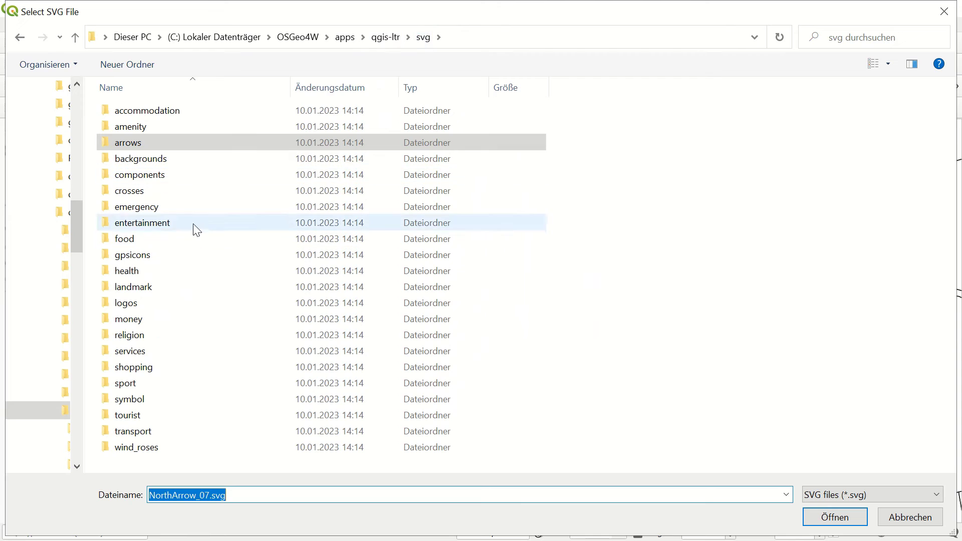
double_click(177, 216)
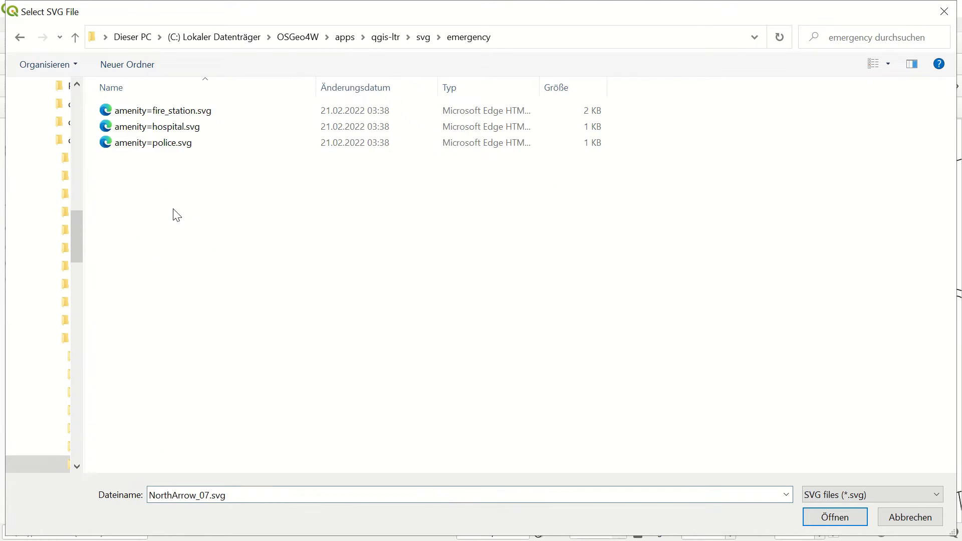
click(194, 141)
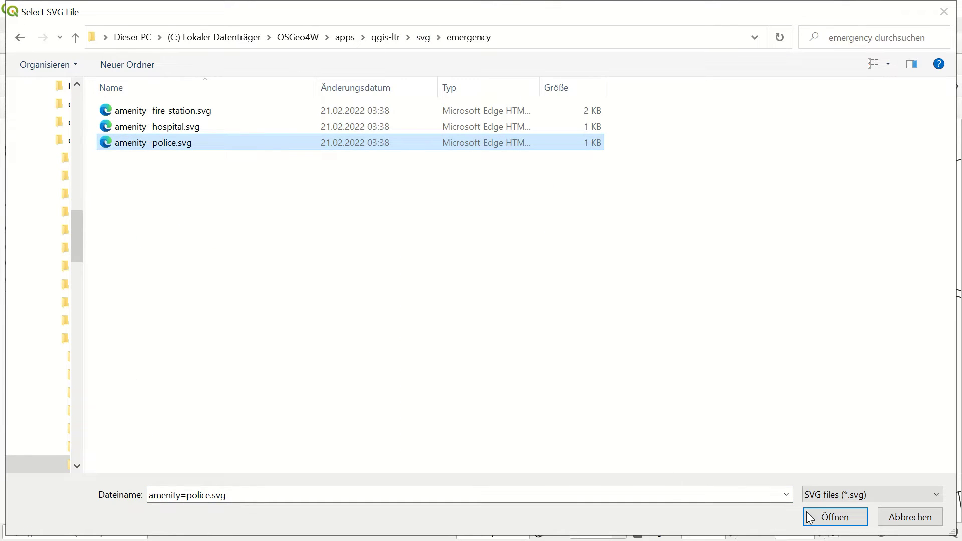
click(827, 518)
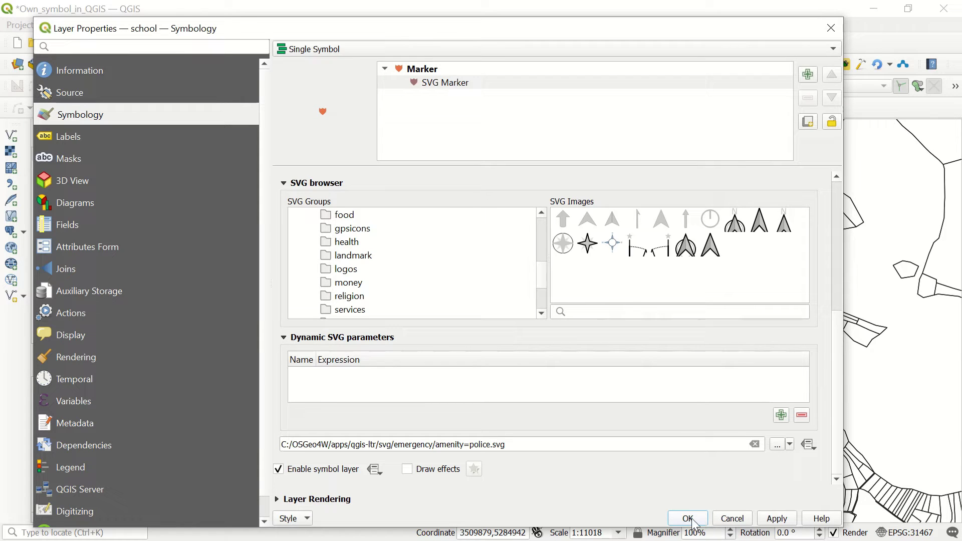
- Apply the police marker and move the properties dialog aside to see the school points
click(787, 519)
drag(605, 32, 630, 28)
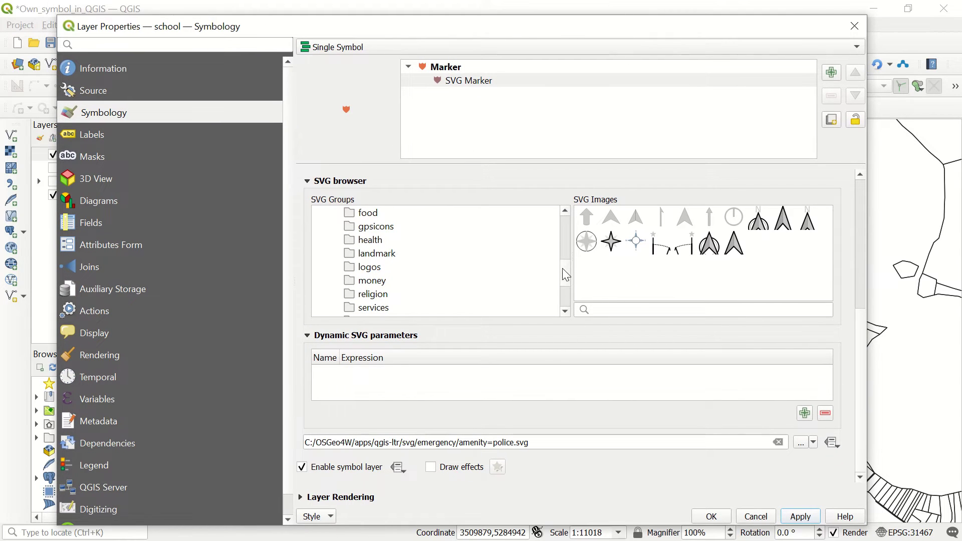
mouse_move(563, 269)
mouse_down()
mouse_move(566, 281)
mouse_move(563, 258)
mouse_up()
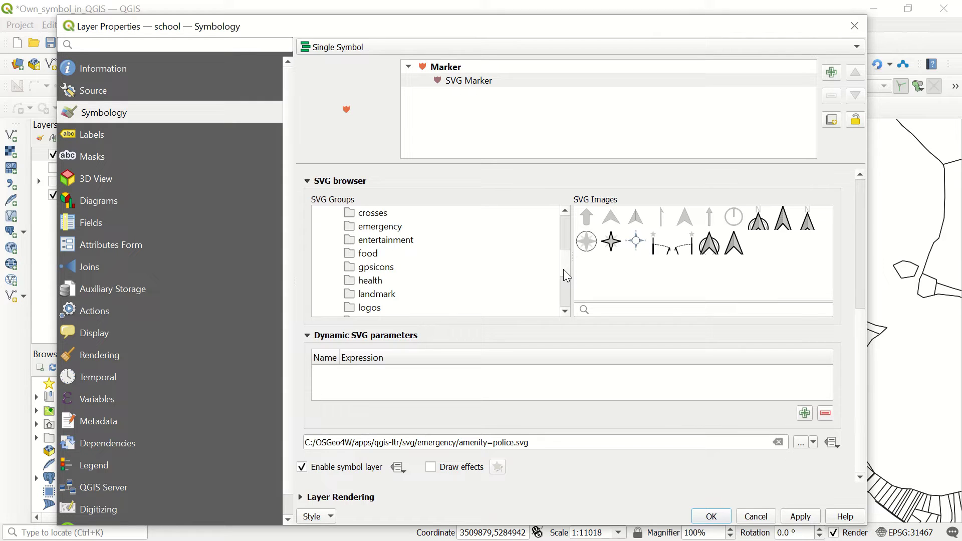
drag(565, 276, 548, 251)
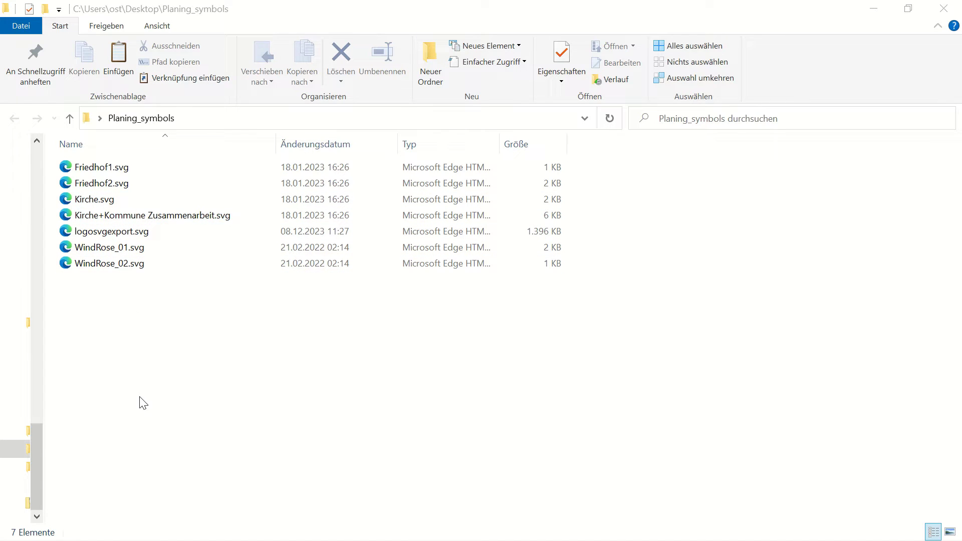
- Preview Friedhof1.svg from Desktop\Planing_symbols in Microsoft Edge
double_click(111, 169)
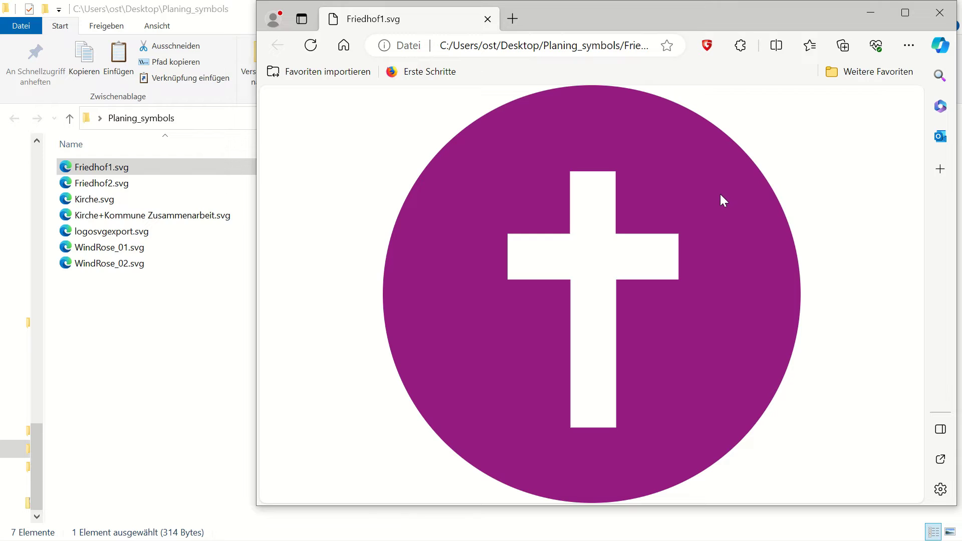
- Preview the Friedhof2.svg gravestone symbol in a second Edge tab, then minimize Edge
click(866, 16)
double_click(125, 185)
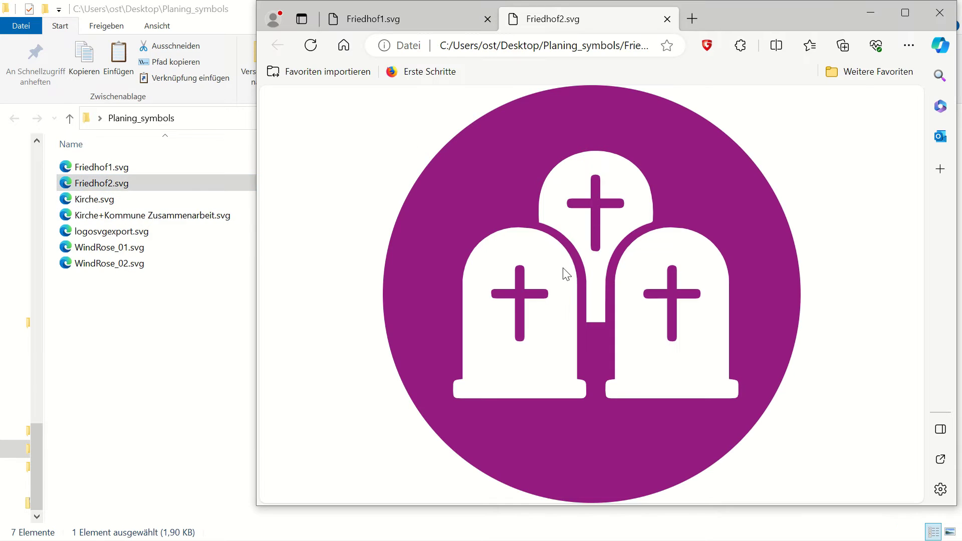
click(862, 15)
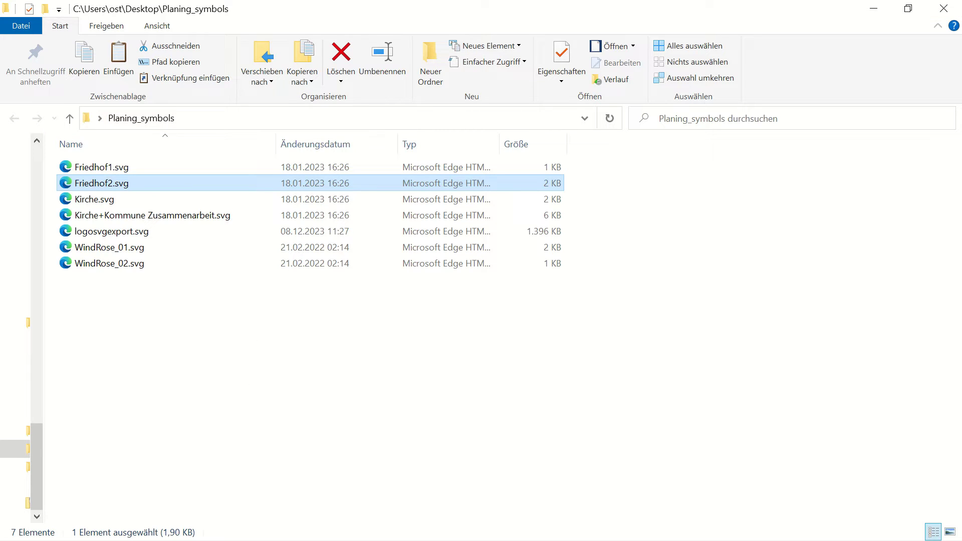
- Navigate File Explorer to C:\OSGeo4W\apps\qgis-ltr\svg
key(alt+Tab)
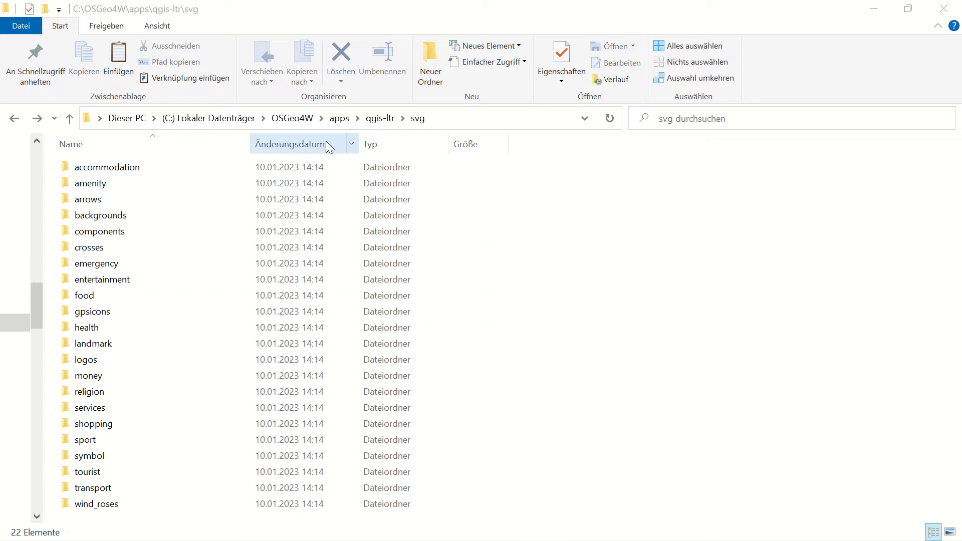
click(292, 119)
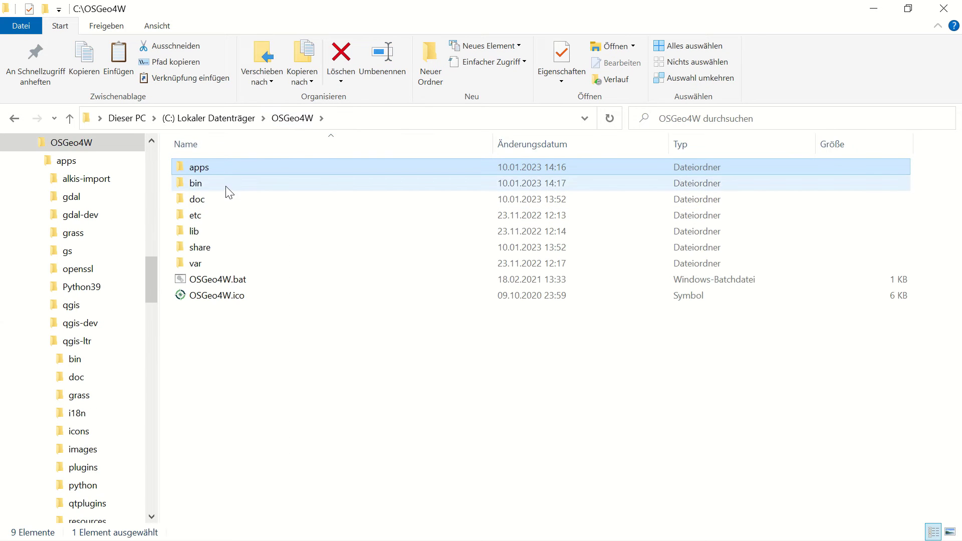
double_click(229, 169)
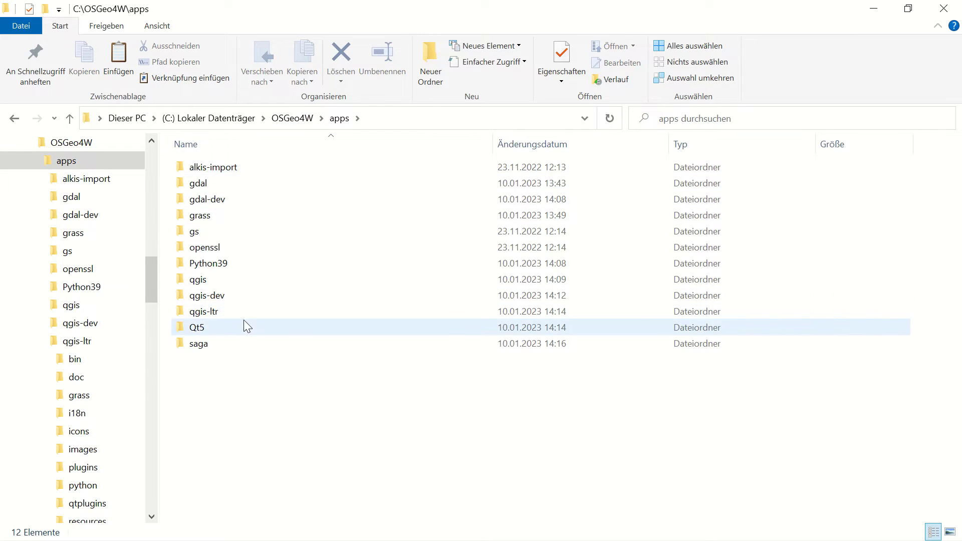
double_click(212, 313)
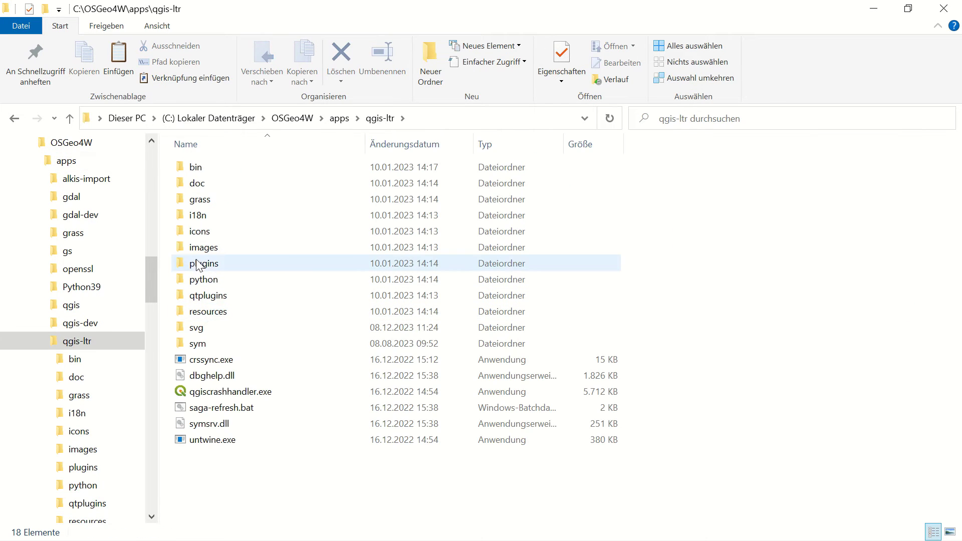
double_click(206, 328)
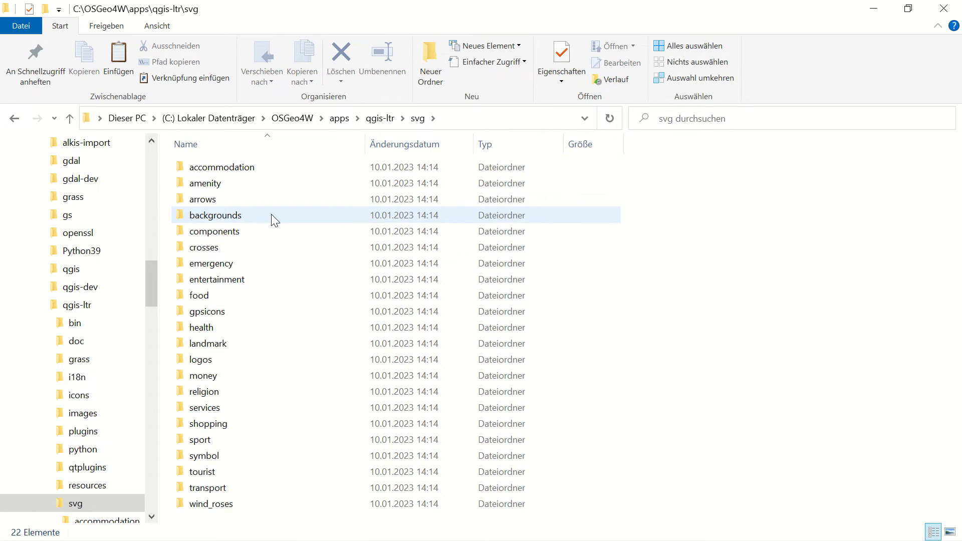
- Paste Planing_symbols into the QGIS svg folder and open it to check its seven SVG files
right_click(670, 254)
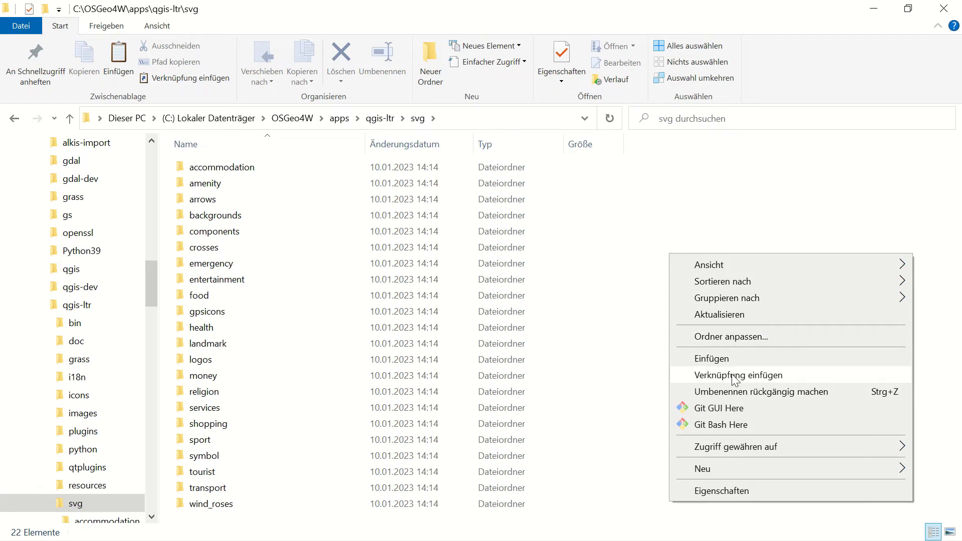
click(728, 359)
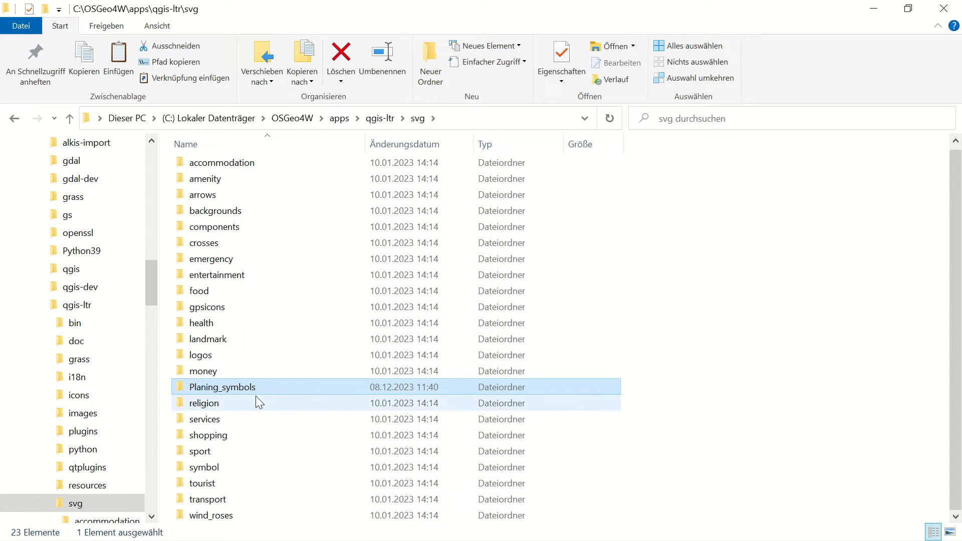
mouse_move(258, 397)
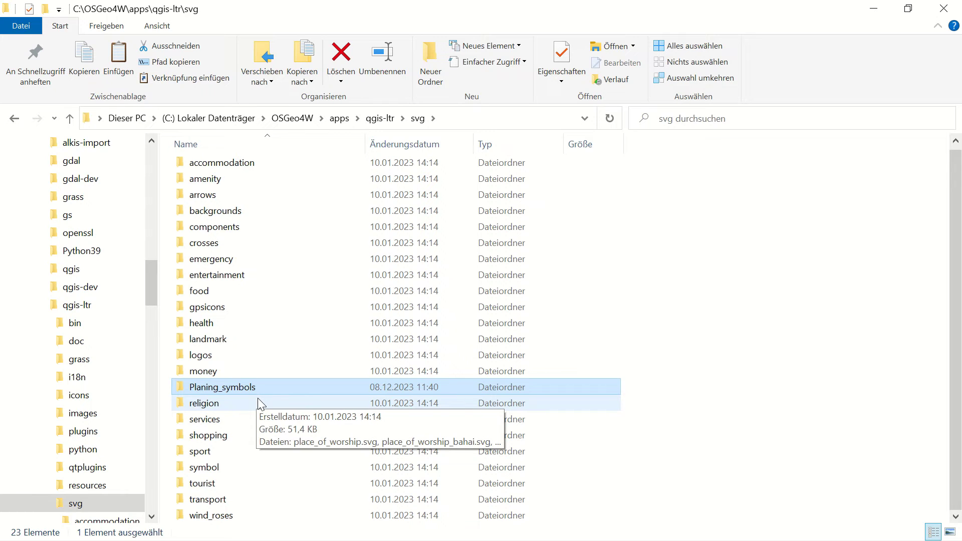
double_click(260, 390)
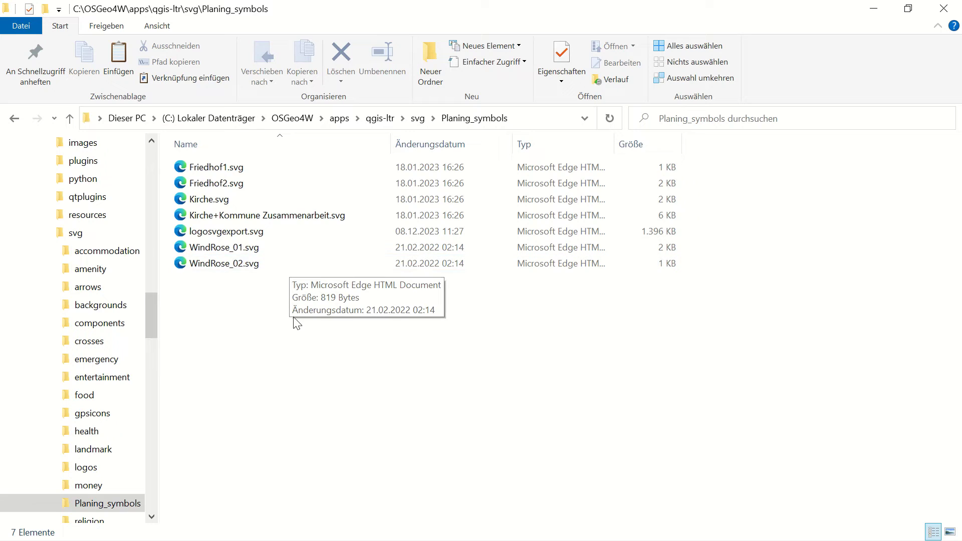
- Close Explorer and reopen the school layer's SVG Marker settings, scrolled to the SVG groups
click(944, 8)
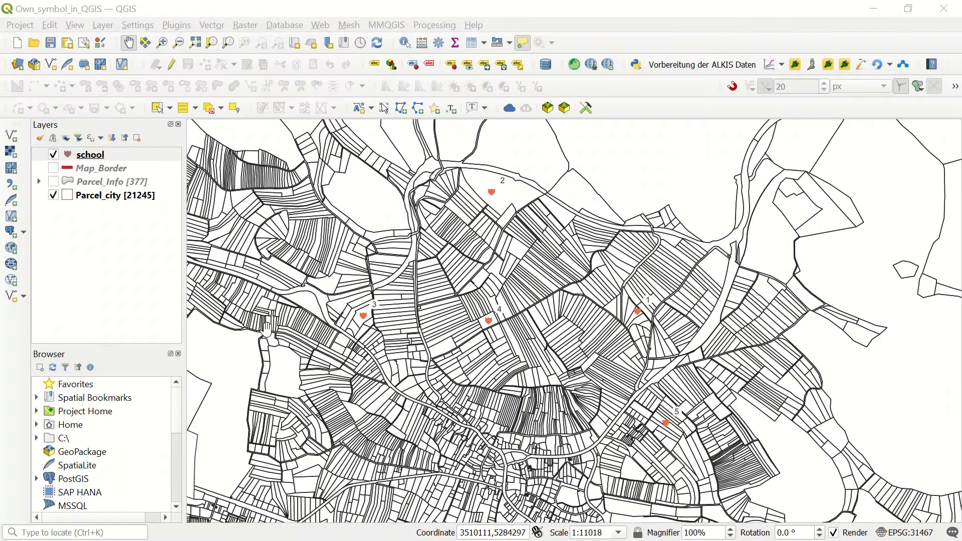
click(71, 159)
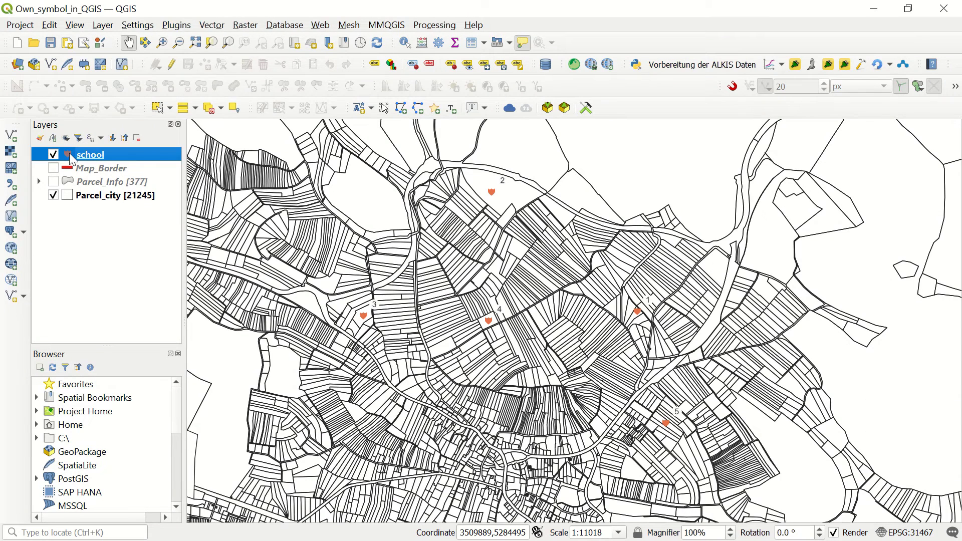
double_click(101, 159)
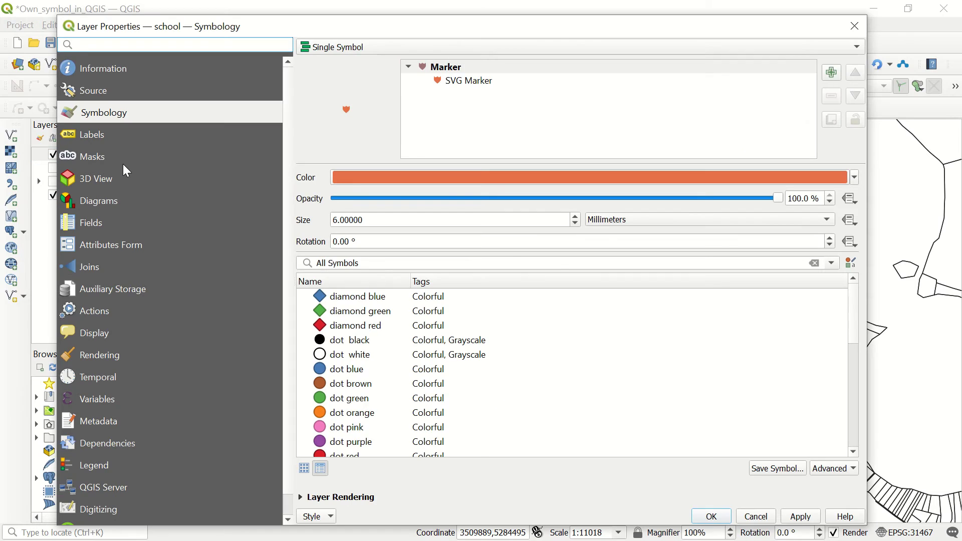
click(455, 84)
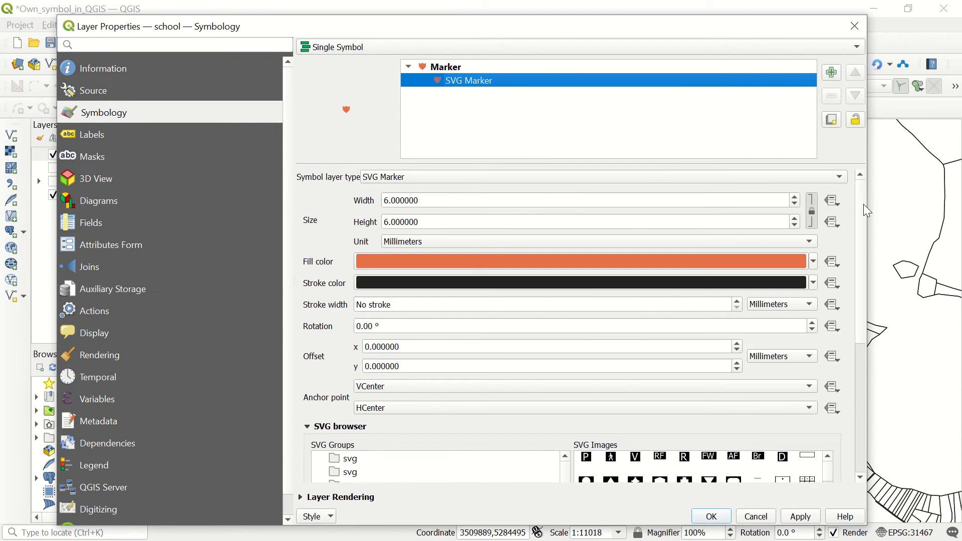
drag(863, 217, 865, 304)
scroll(382, 326, down, 4)
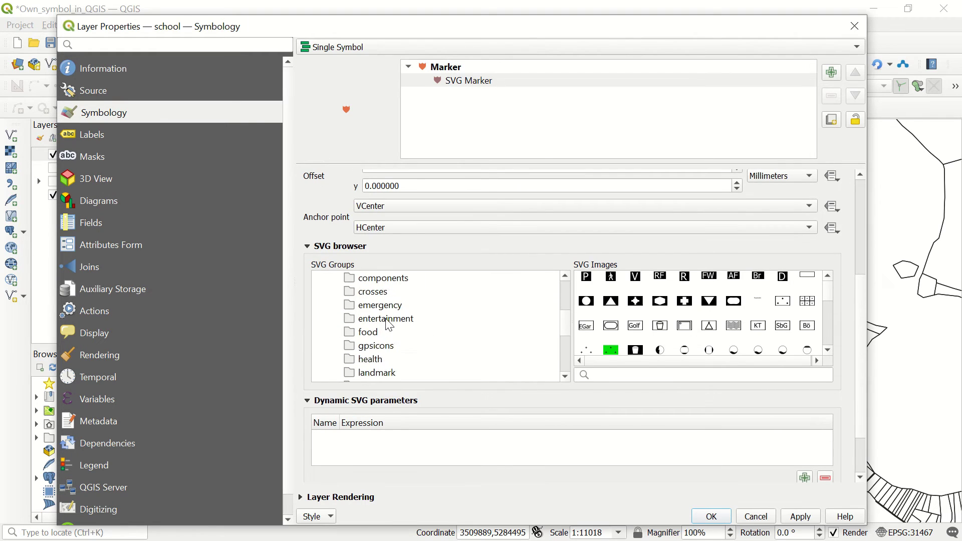
scroll(391, 327, down, 1)
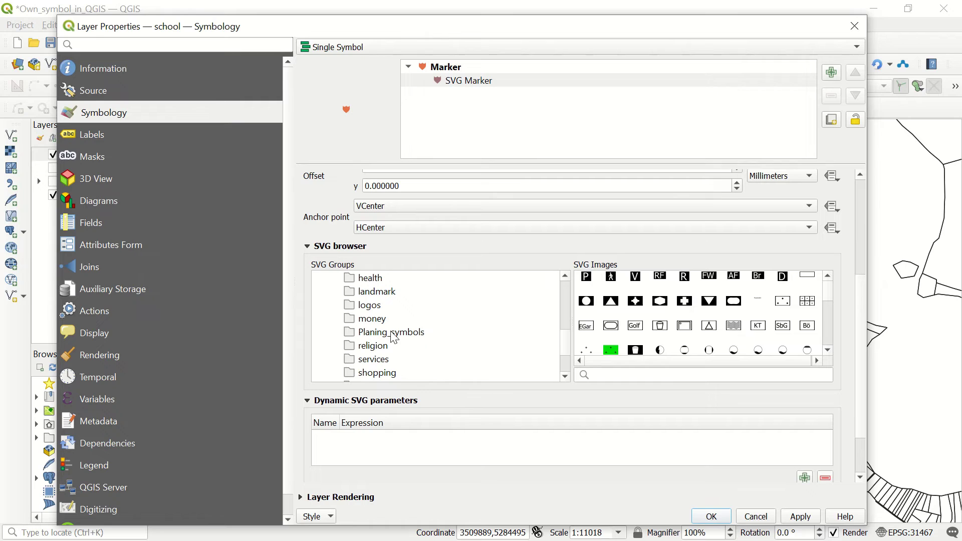
- Pick the purple cross from the Planing_symbols group, apply it and close the dialog
click(387, 333)
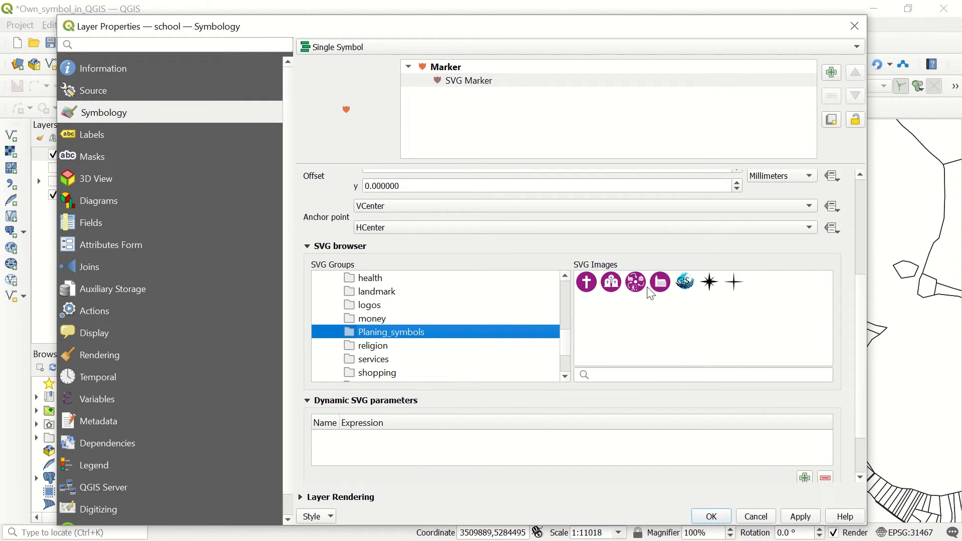
click(587, 284)
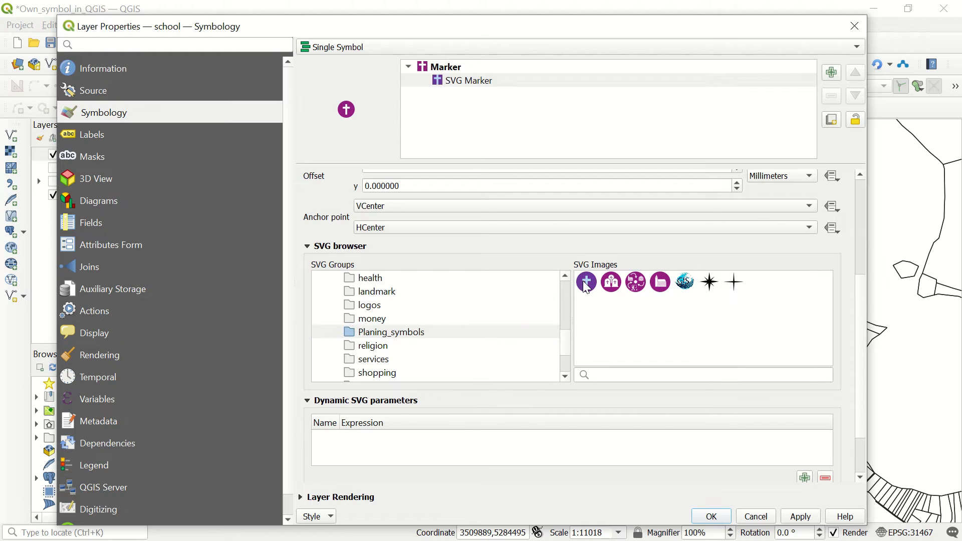
click(801, 517)
click(704, 521)
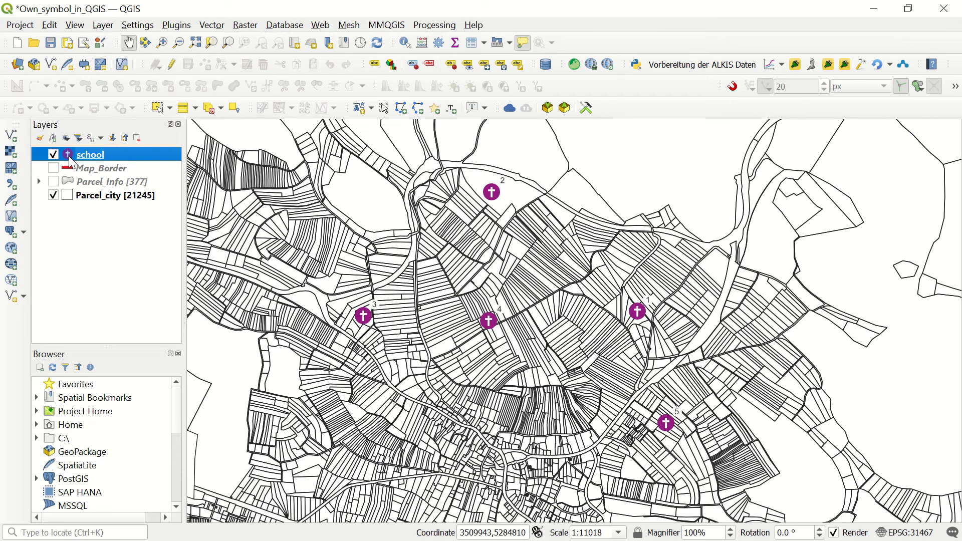
- Reopen the school layer's Symbology and bring up its SVG Marker image browser
double_click(90, 159)
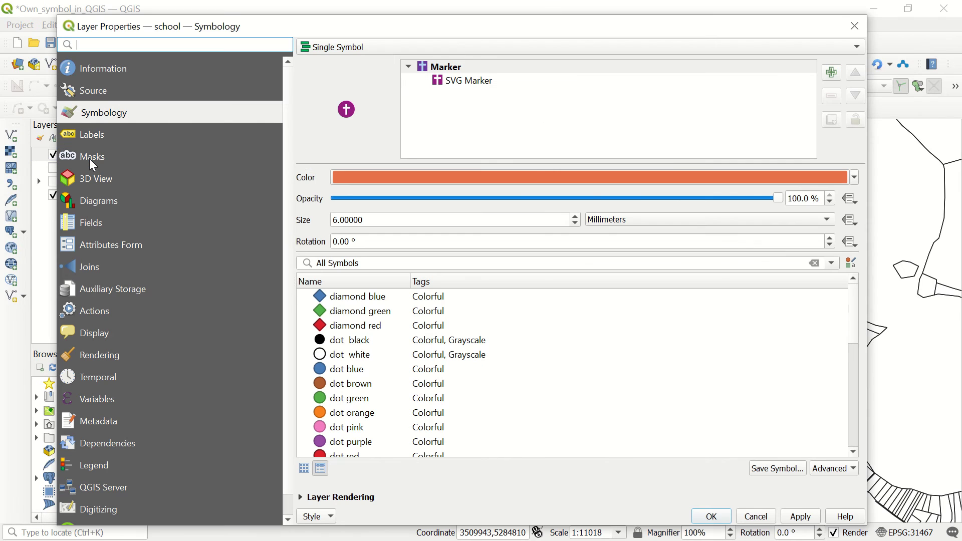
click(454, 81)
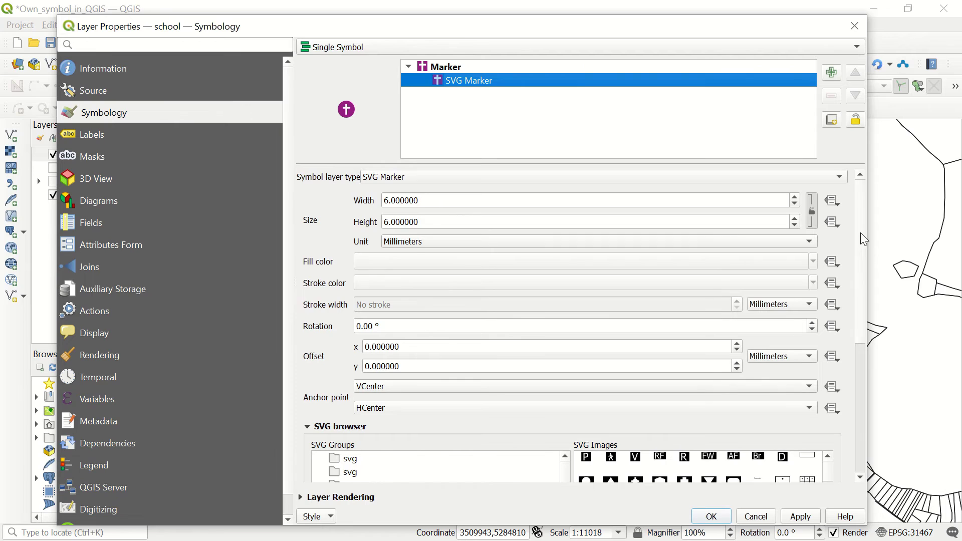
drag(861, 233, 864, 297)
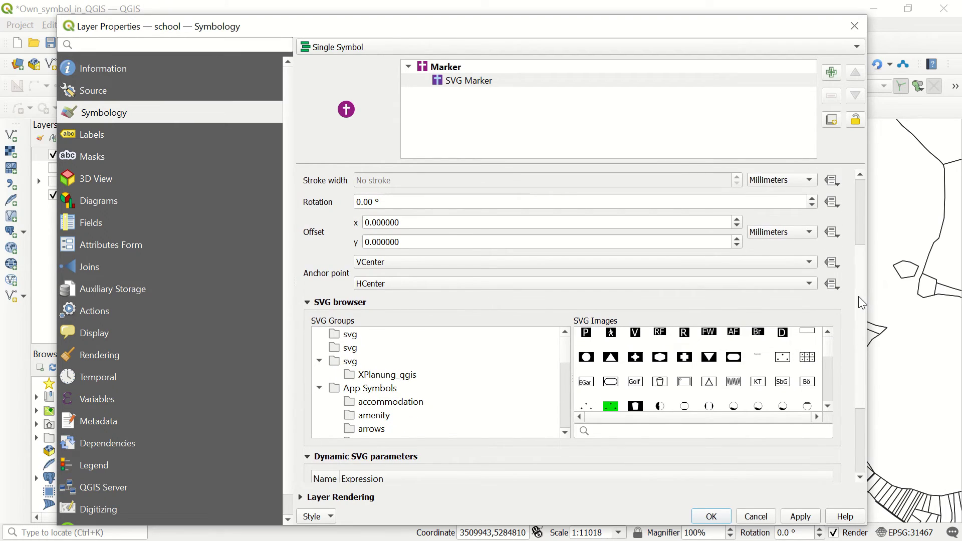
scroll(858, 296, down, 3)
scroll(458, 295, down, 3)
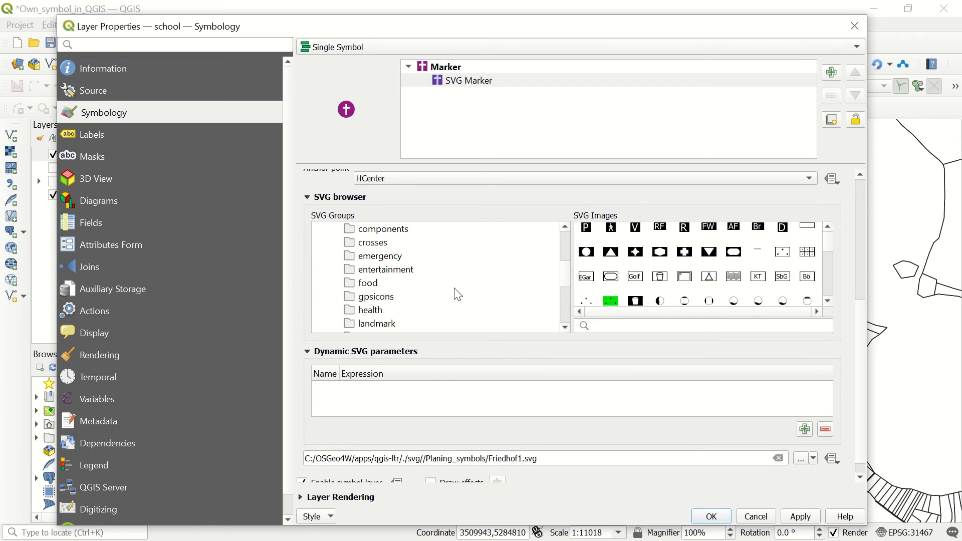
scroll(458, 294, down, 4)
scroll(421, 276, up, 1)
- Swap the cross for the globe logo logosvgexport.svg from Planing_symbols and apply it
click(411, 257)
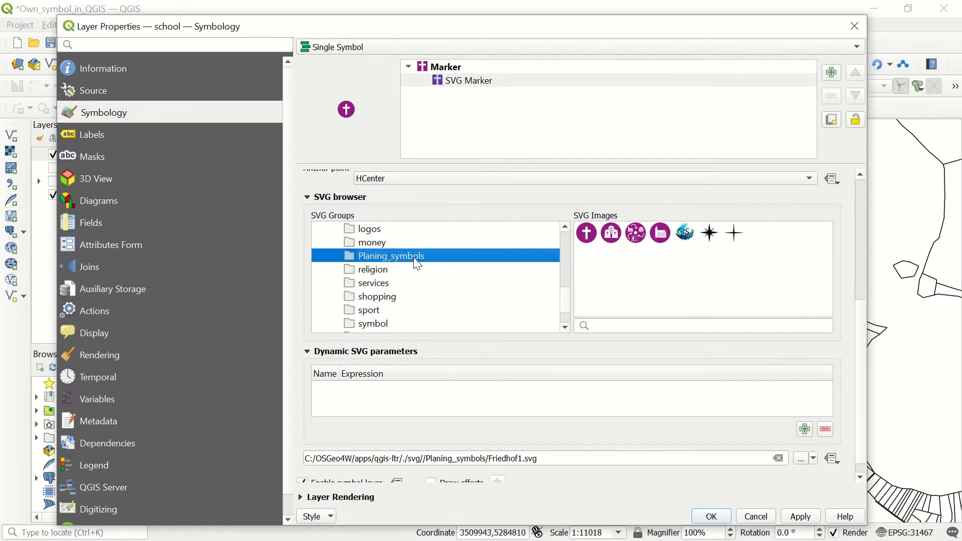
click(686, 240)
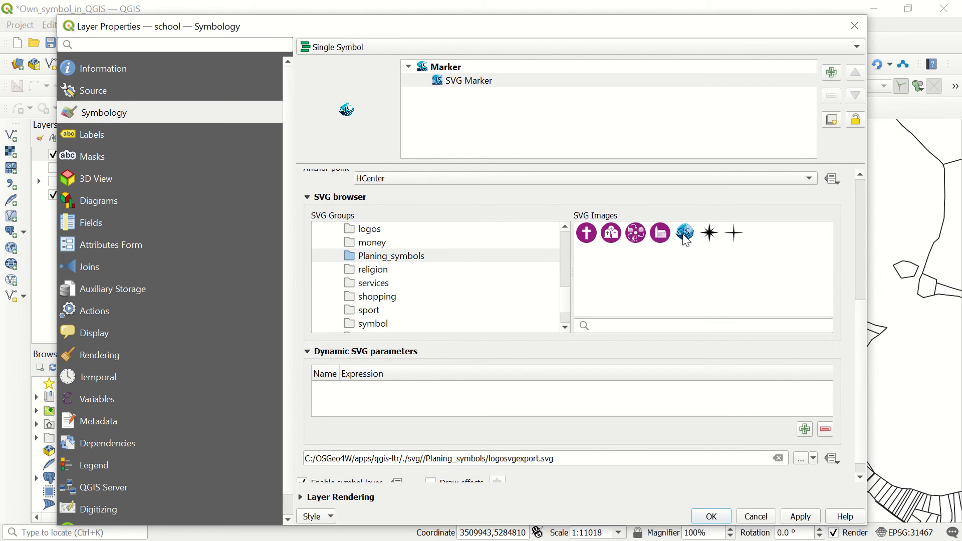
click(798, 518)
click(712, 517)
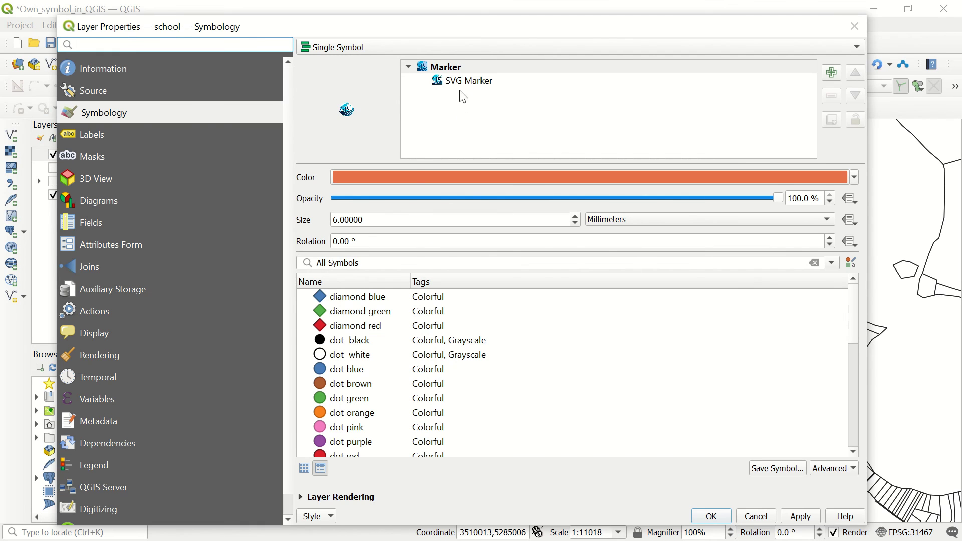
- Show the school symbol's SVG Marker settings: 6 mm wide, 5.685988 mm high, no stroke
click(463, 84)
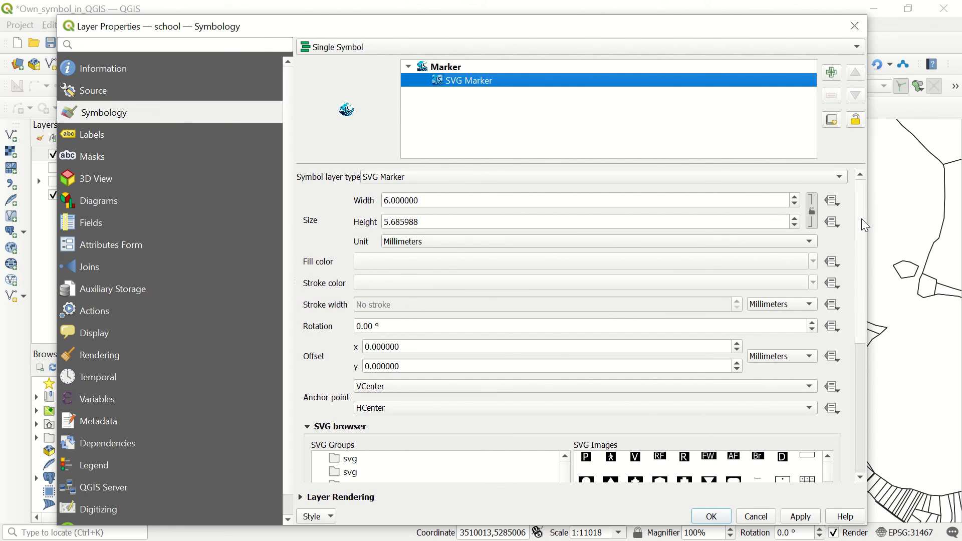
mouse_move(862, 218)
mouse_down()
mouse_move(859, 312)
mouse_move(817, 176)
mouse_up()
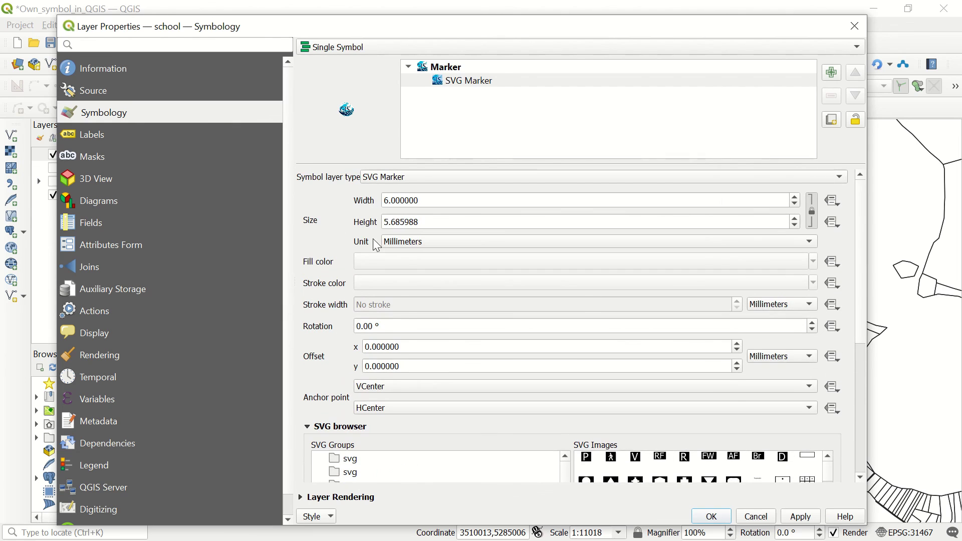